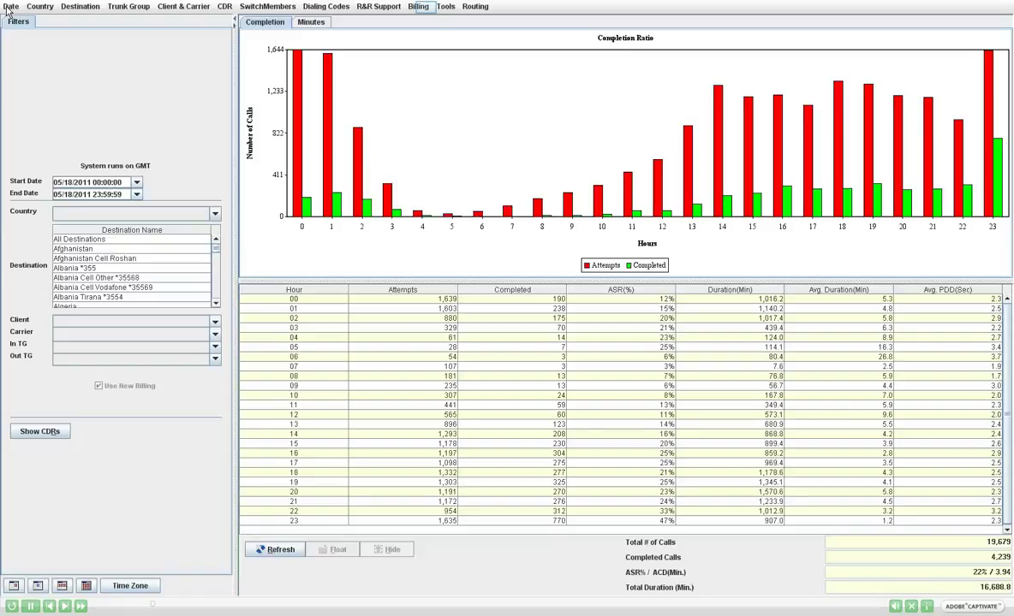
- Open the client transactions, choose the first listed switch member, and start a new transaction
{"action": "left_click", "coordinate": [418, 7]}
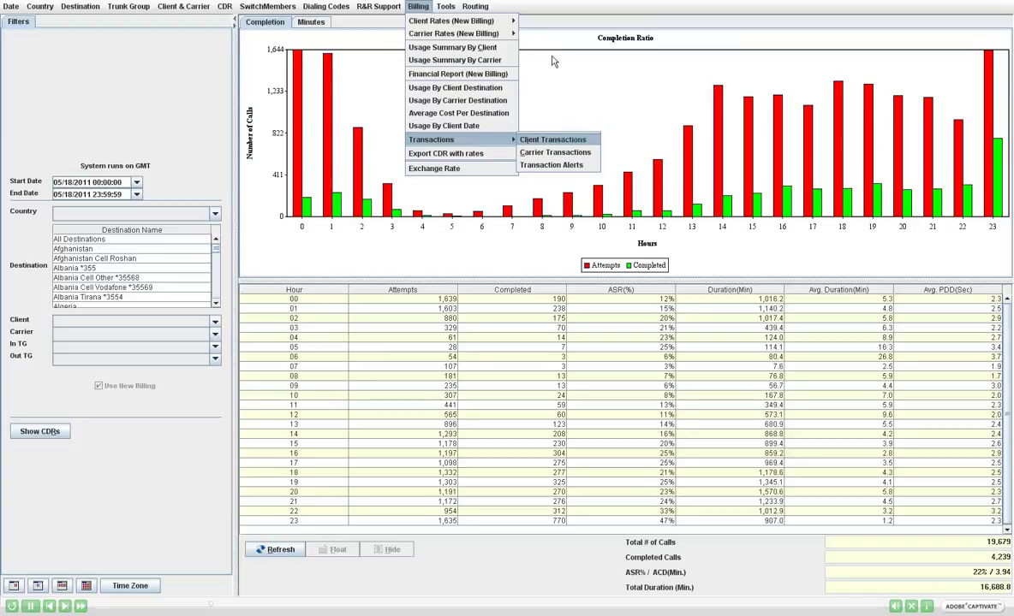
{"action": "left_click", "coordinate": [567, 139]}
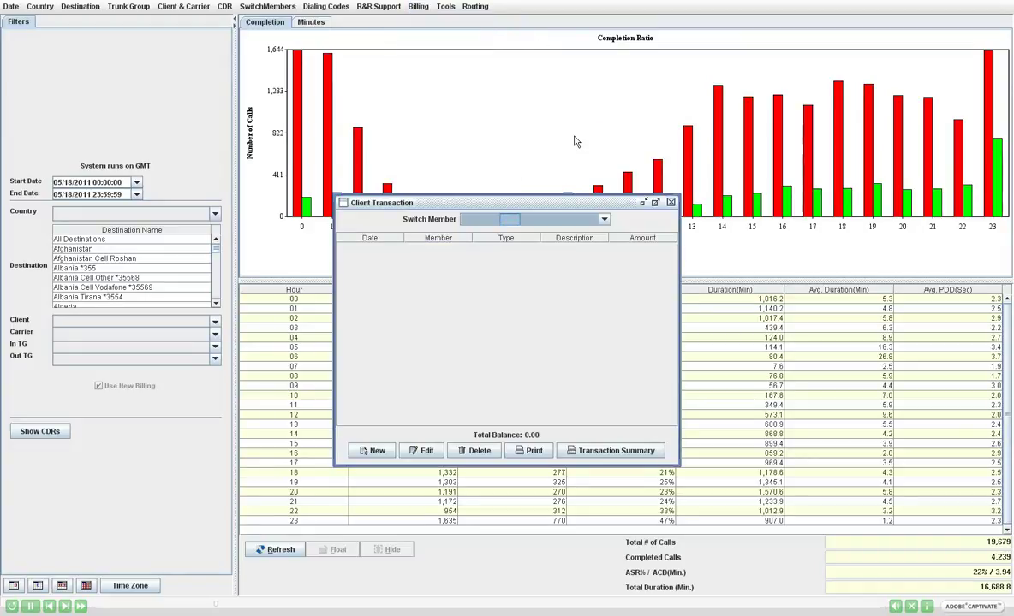
{"action": "left_click", "coordinate": [511, 222]}
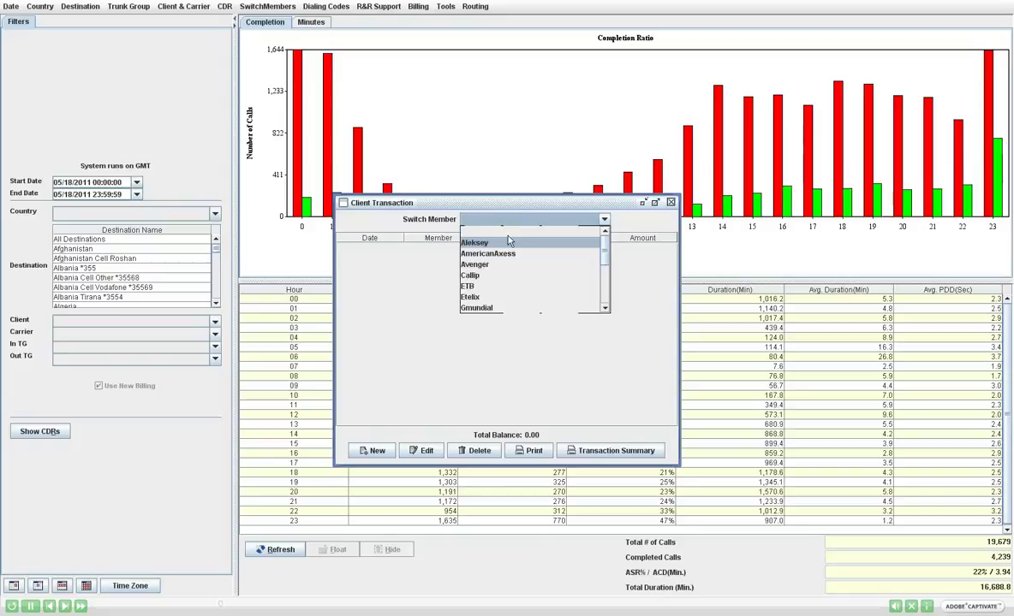
{"action": "left_click", "coordinate": [509, 244]}
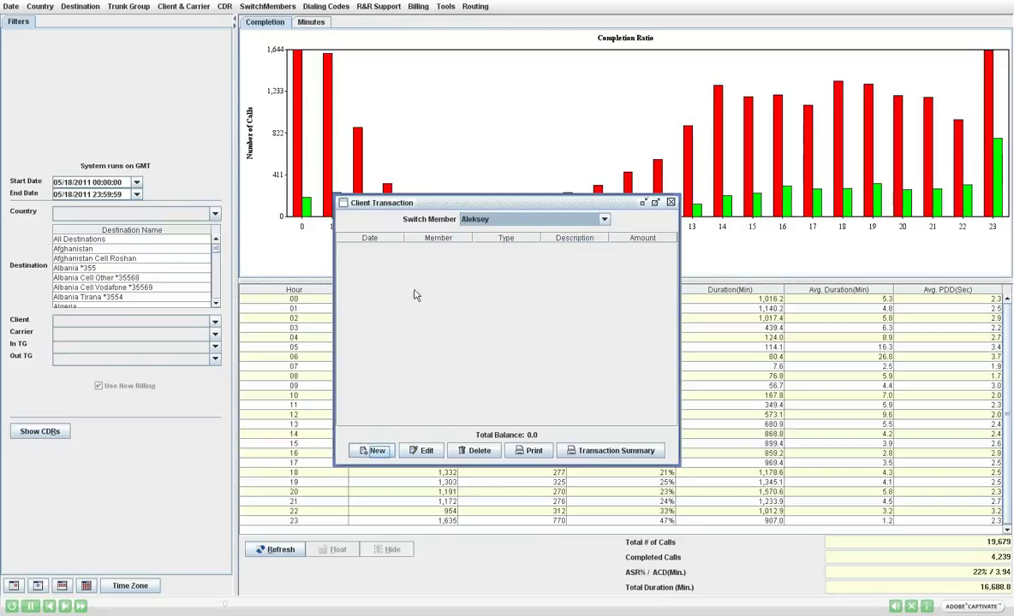
{"action": "left_click", "coordinate": [373, 450]}
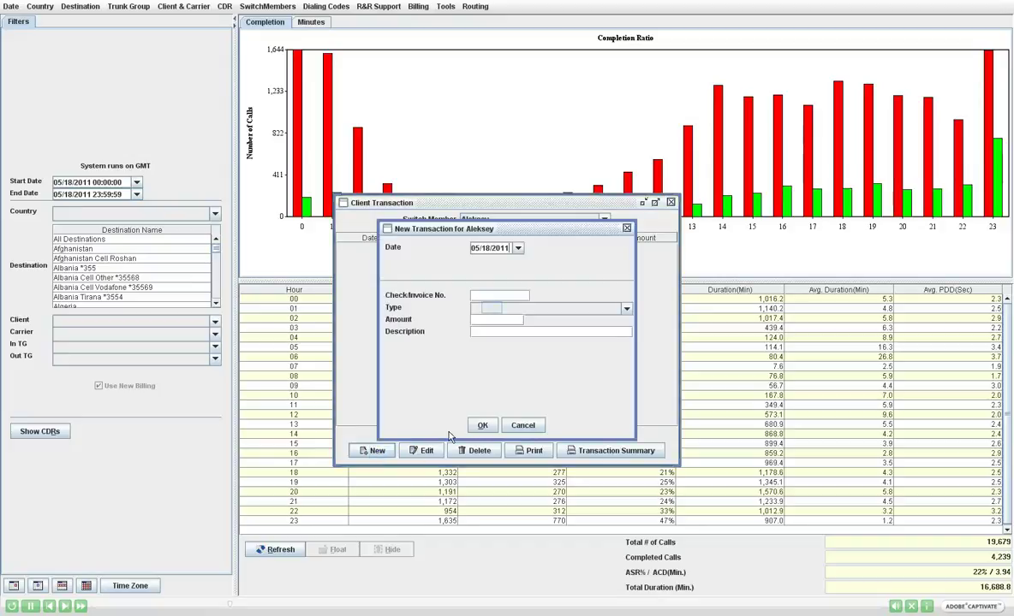
- Set the new transaction's type to Bill Received (+), cancel the entry, and close the client transactions
{"action": "left_click", "coordinate": [493, 310]}
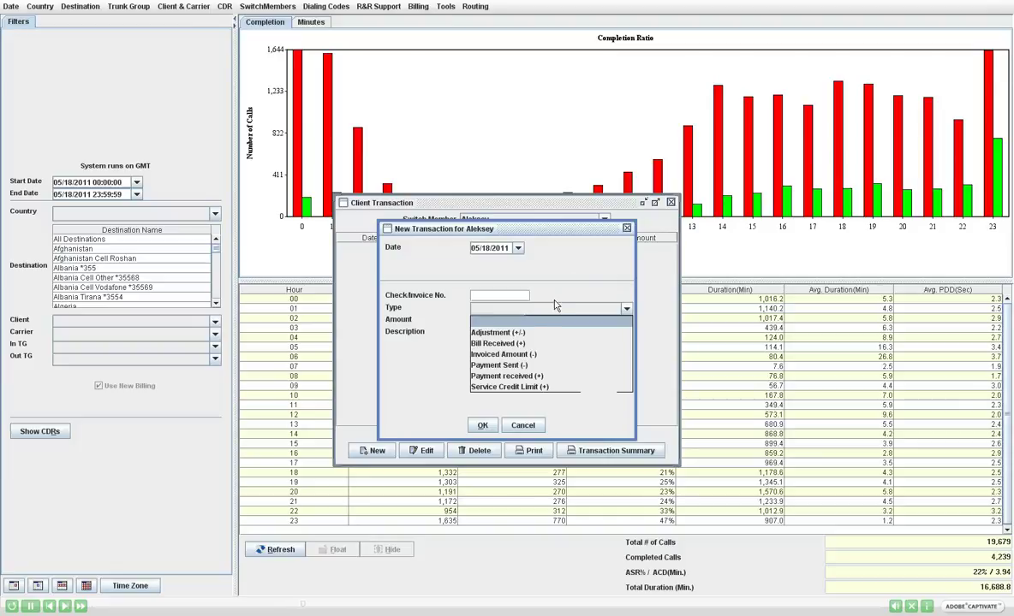
{"action": "left_click", "coordinate": [567, 286]}
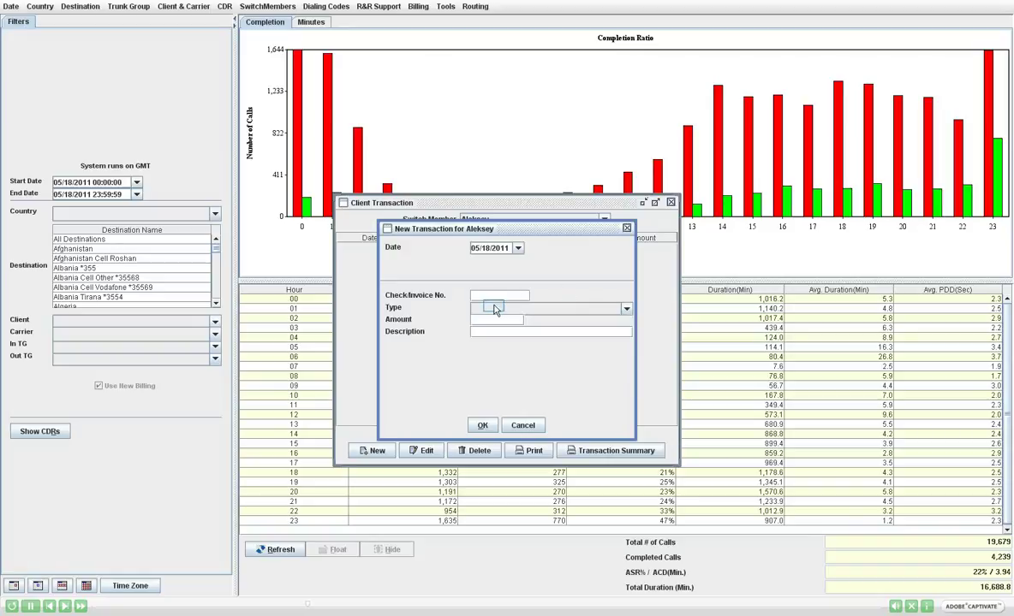
{"action": "left_click", "coordinate": [494, 309]}
{"action": "left_click", "coordinate": [498, 344]}
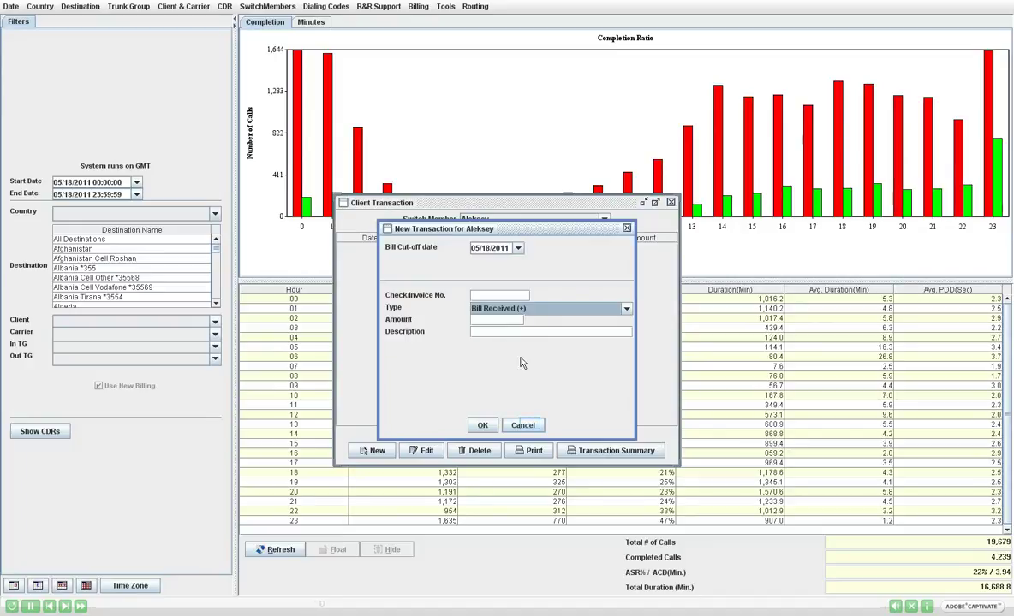
{"action": "left_click", "coordinate": [523, 426]}
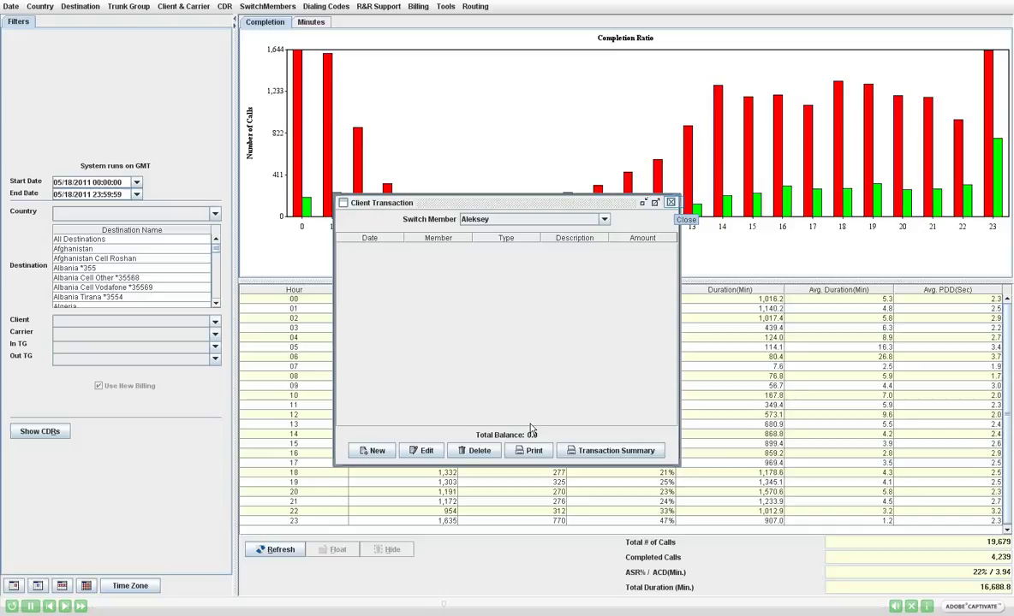
{"action": "left_click", "coordinate": [672, 202]}
- Open the client transaction alerts and start a new alert for the client TestLine
{"action": "left_click", "coordinate": [418, 7]}
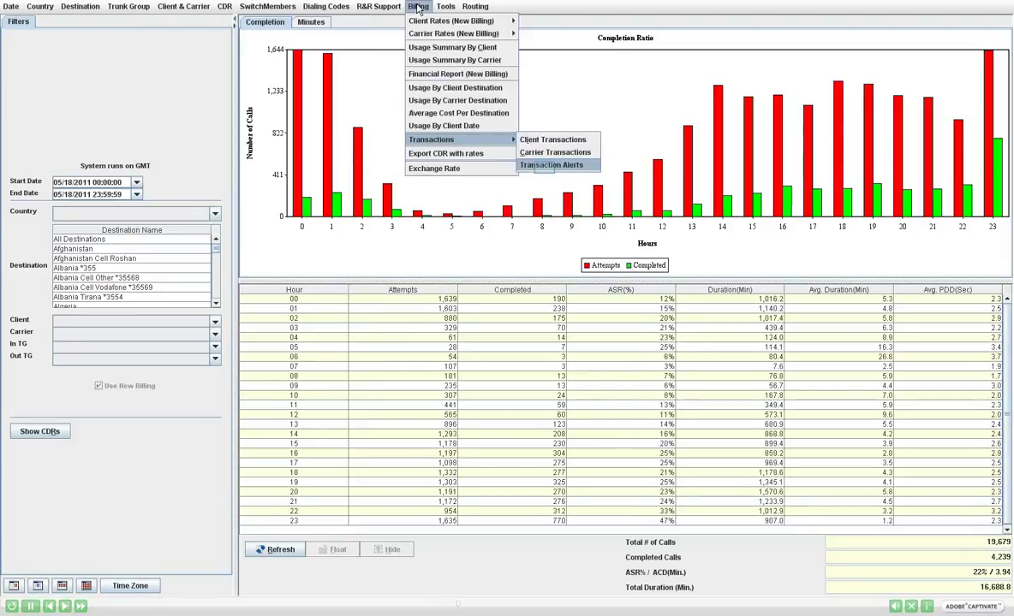
{"action": "left_click", "coordinate": [546, 167]}
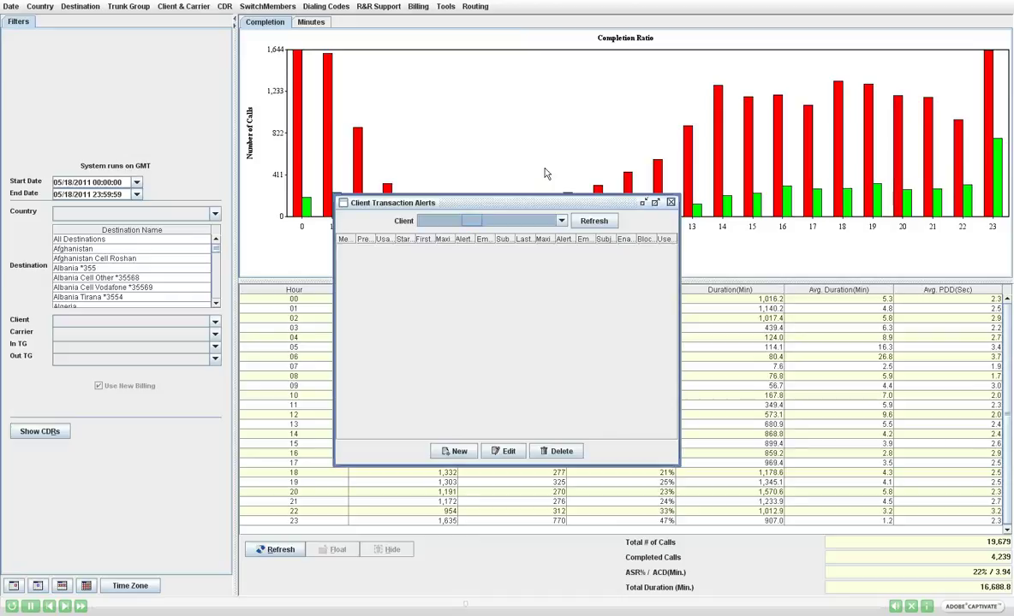
{"action": "left_click", "coordinate": [474, 223]}
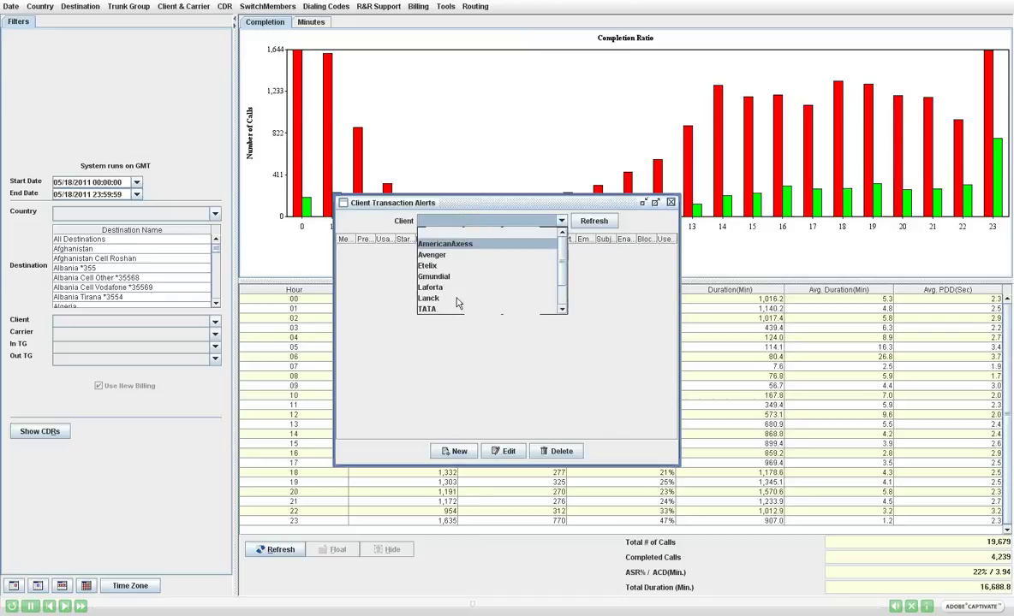
{"action": "scroll", "coordinate": [456, 302], "scroll_direction": "down", "scroll_amount": 1}
{"action": "left_click", "coordinate": [457, 287]}
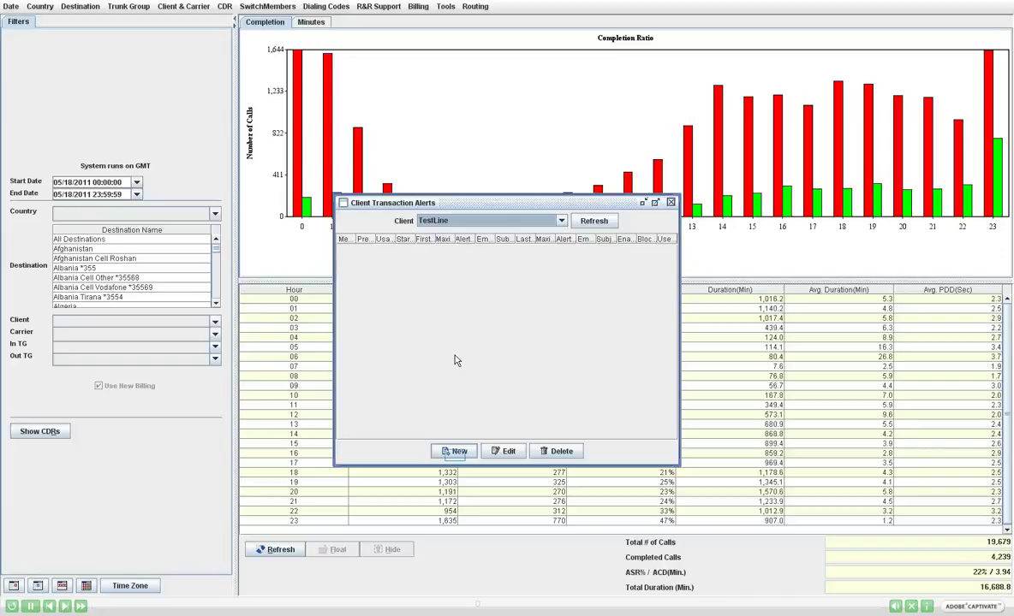
{"action": "left_click", "coordinate": [456, 451]}
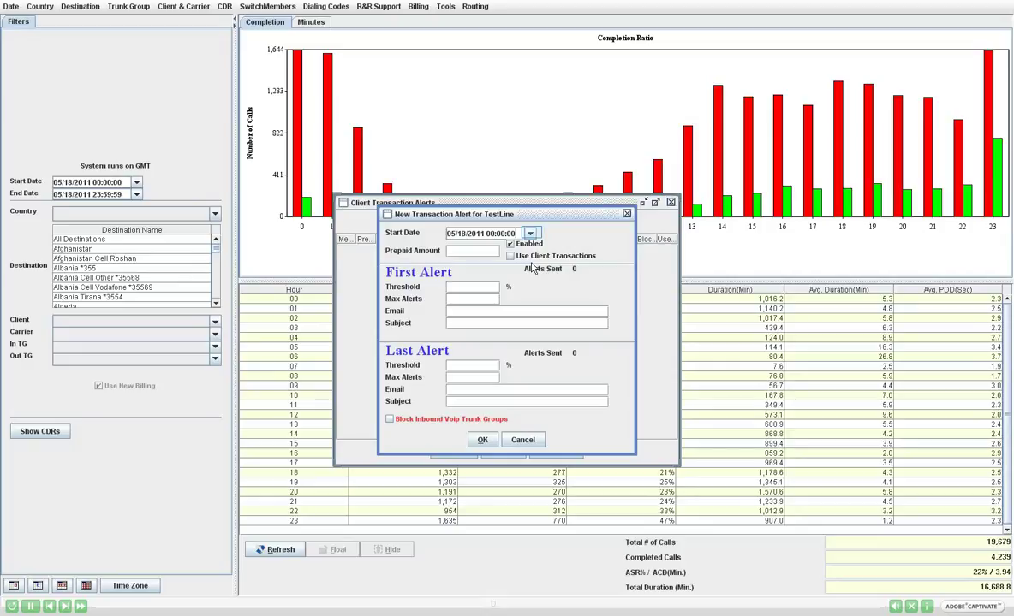
- Set the new alert's start date to 05/16/2011 and its prepaid amount to 5000
{"action": "left_click", "coordinate": [530, 234]}
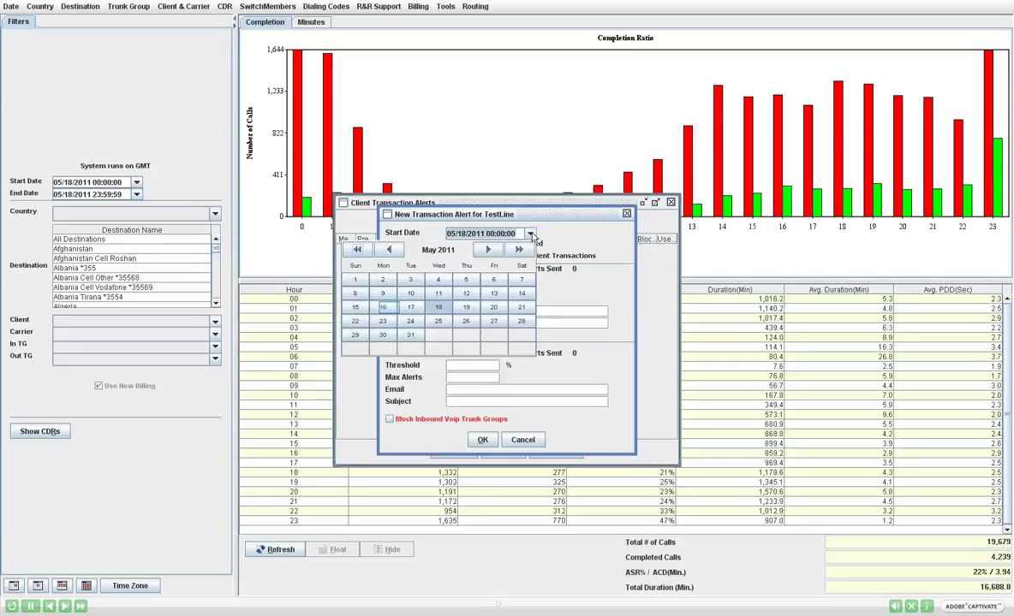
{"action": "left_click", "coordinate": [385, 308]}
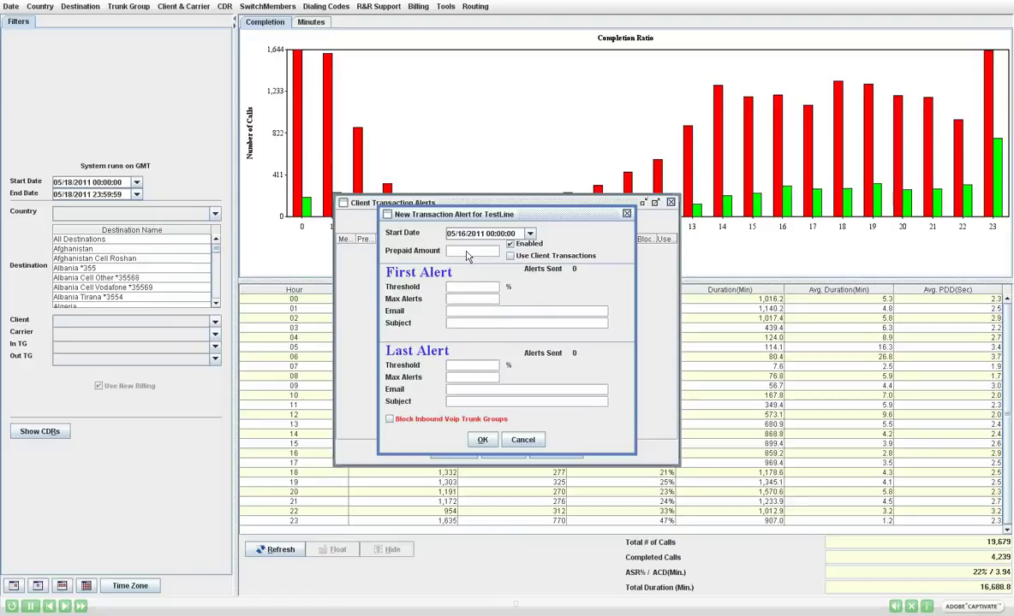
{"action": "type", "text": "5000"}
- Enable Use Client Transactions and set the first alert's threshold to 80% with a maximum of 1 alert
{"action": "left_click", "coordinate": [511, 256]}
{"action": "left_click", "coordinate": [488, 287]}
{"action": "type", "text": "80"}
{"action": "left_click", "coordinate": [473, 299]}
{"action": "type", "text": "1"}
- Fill in the first alert's notification email and enter "Client AAA 80%" as its subject
{"action": "left_click", "coordinate": [486, 312]}
{"action": "type", "text": "me@m"}
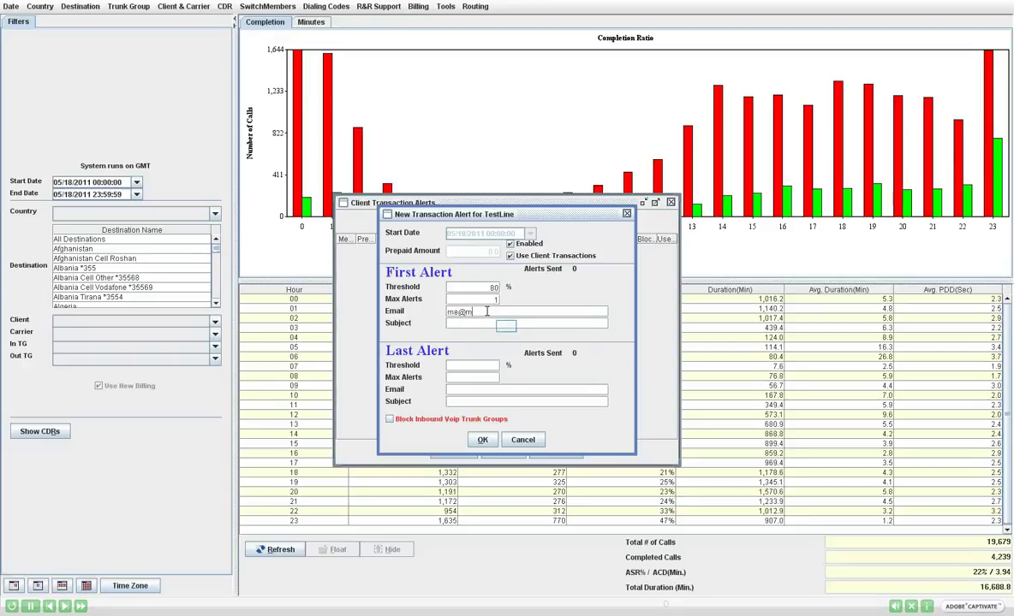
{"action": "type", "text": "ycompany"}
{"action": "left_click", "coordinate": [506, 324]}
{"action": "type", "text": "Client AAA 80%"}
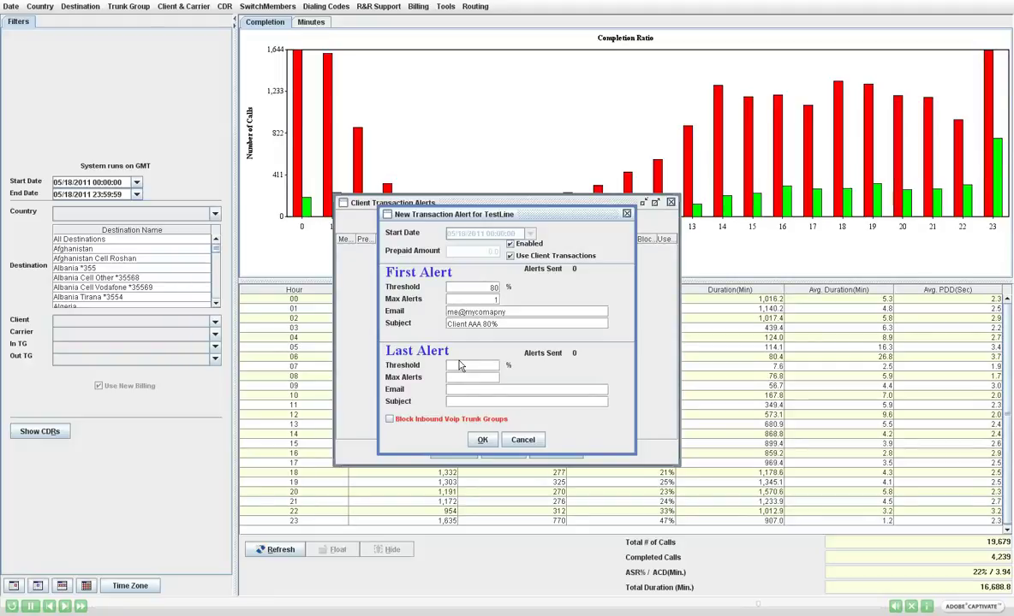
- Set the last alert's threshold to 95% with inbound VoIP trunk groups blocked, and discard the new alert
{"action": "type", "text": "95"}
{"action": "left_click", "coordinate": [401, 422]}
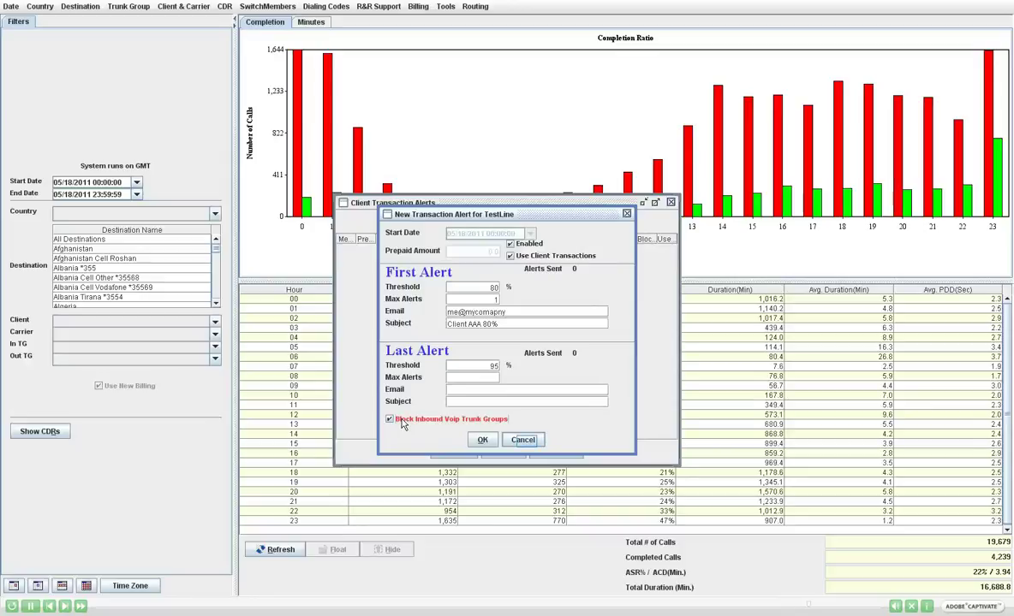
{"action": "left_click", "coordinate": [523, 440]}
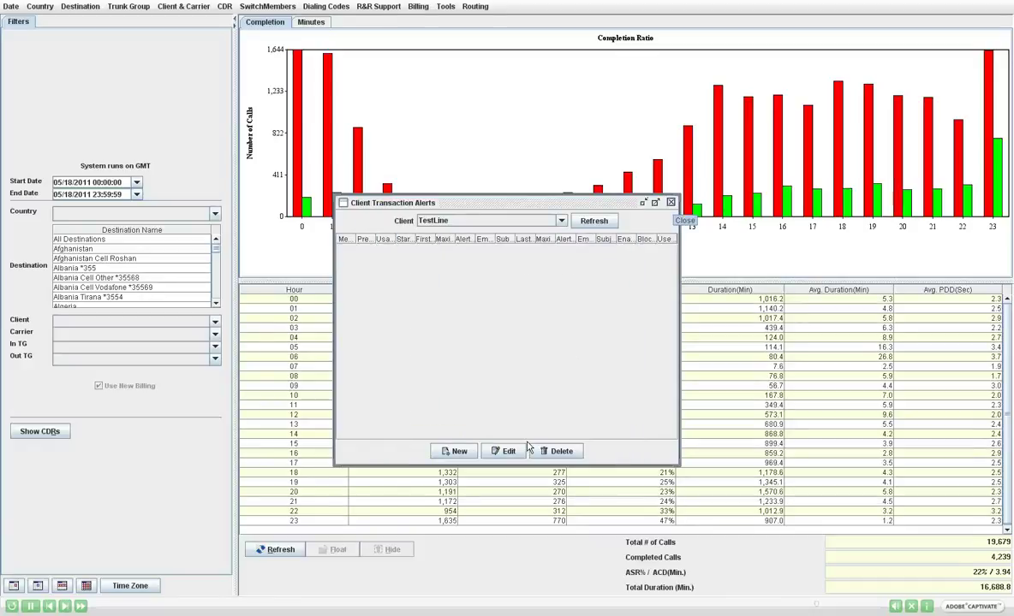
{"action": "left_click", "coordinate": [672, 204]}
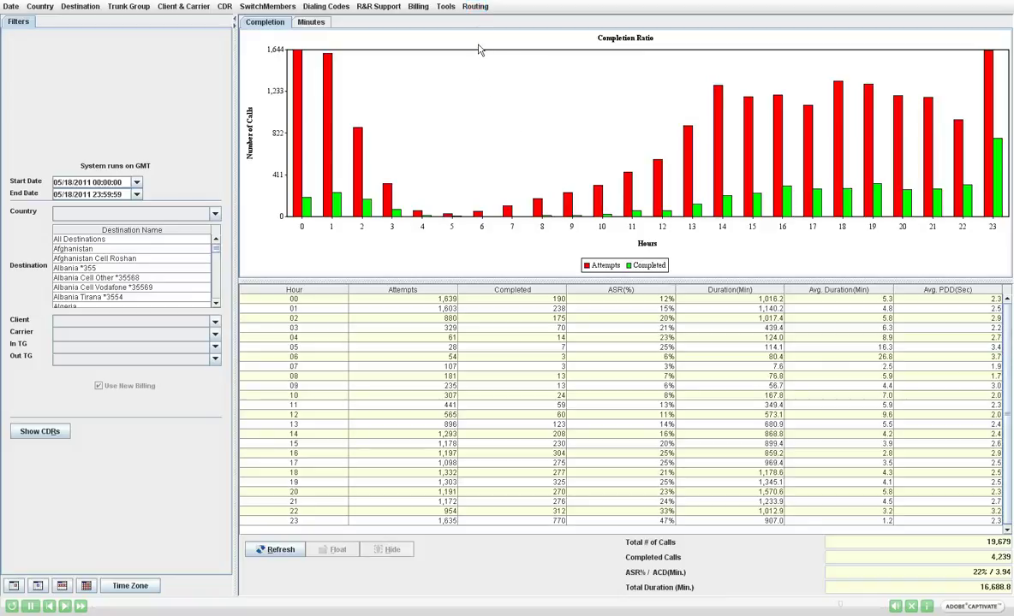
- Open Traffic Management (Ver 7.1) and expand the Inbound Traffic group to view its entries
{"action": "left_click", "coordinate": [475, 8]}
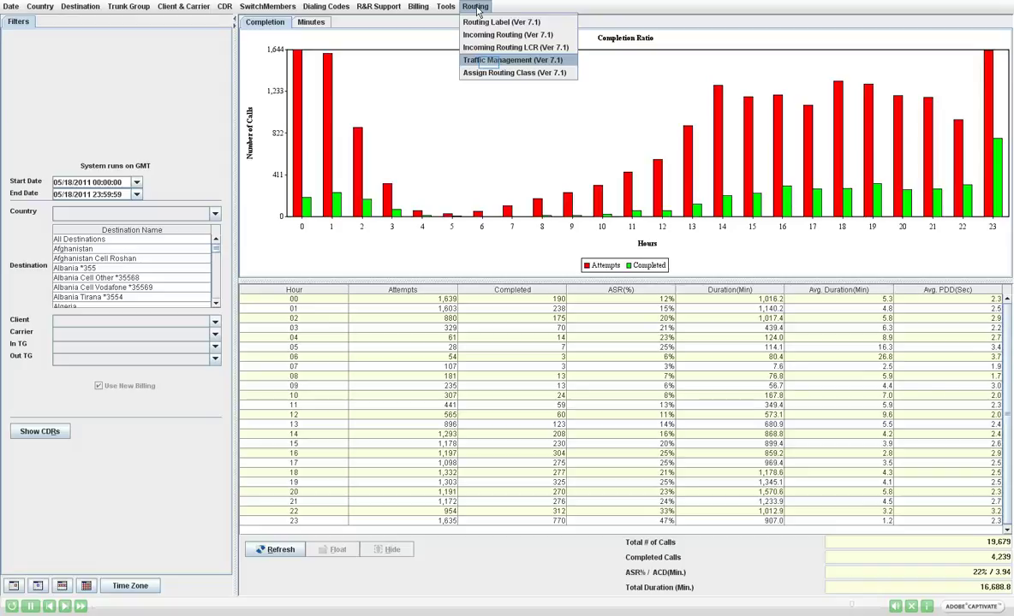
{"action": "left_click", "coordinate": [476, 60]}
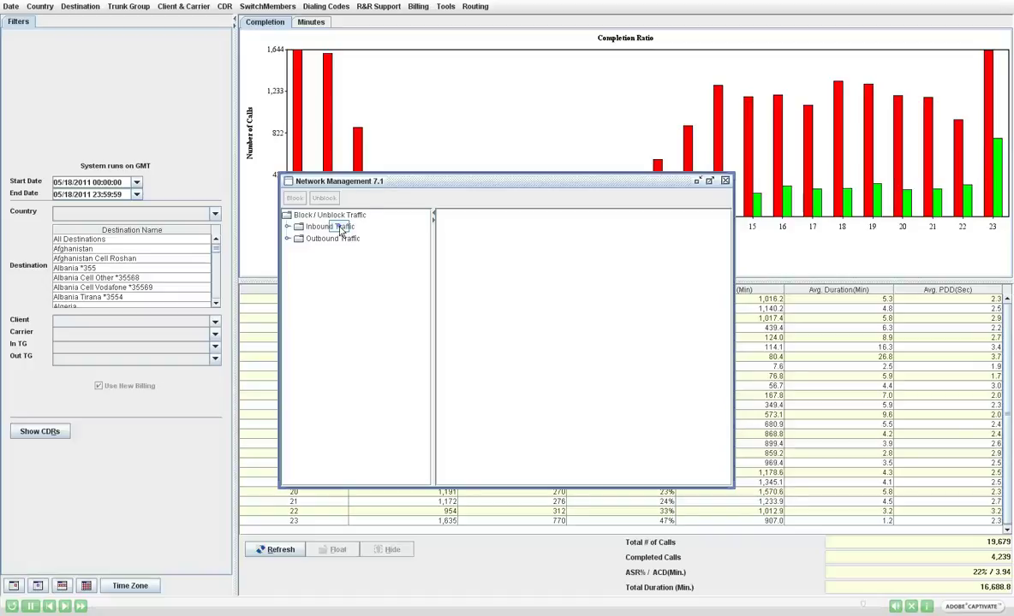
{"action": "double_click", "coordinate": [339, 227]}
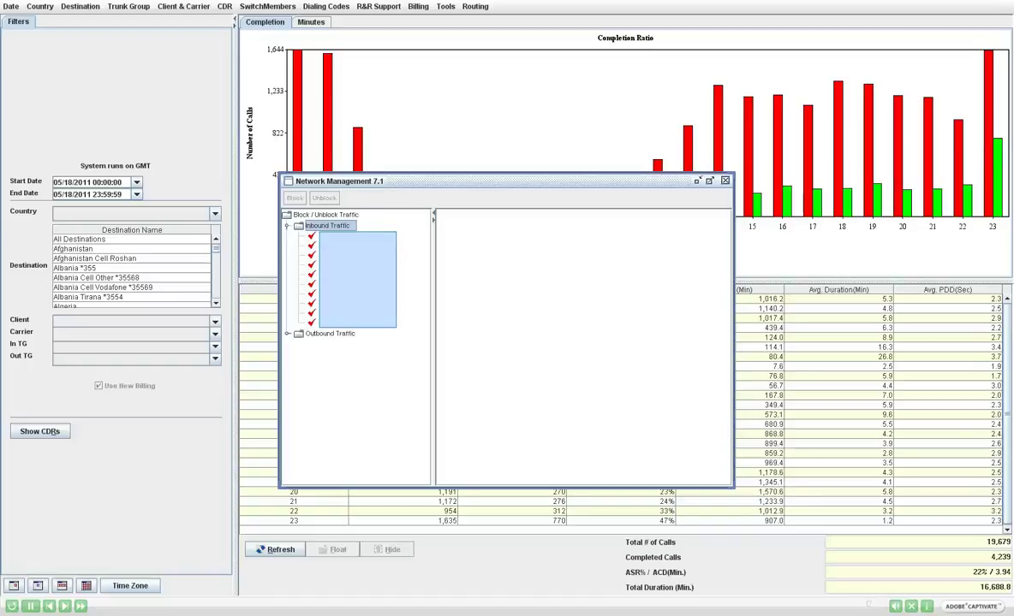